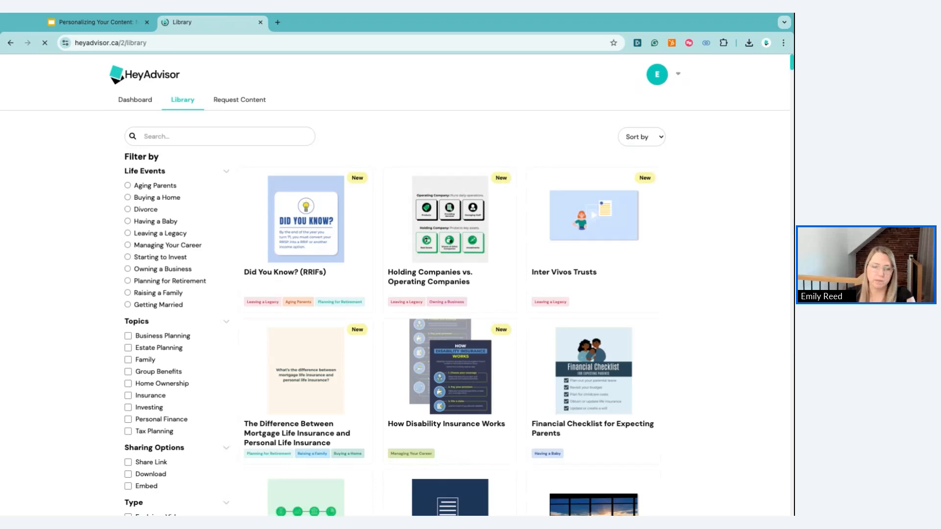
Filter the library to Quick Insight posts and open the 'What Are Capital Gains?' post
scroll(193, 258, down, 1)
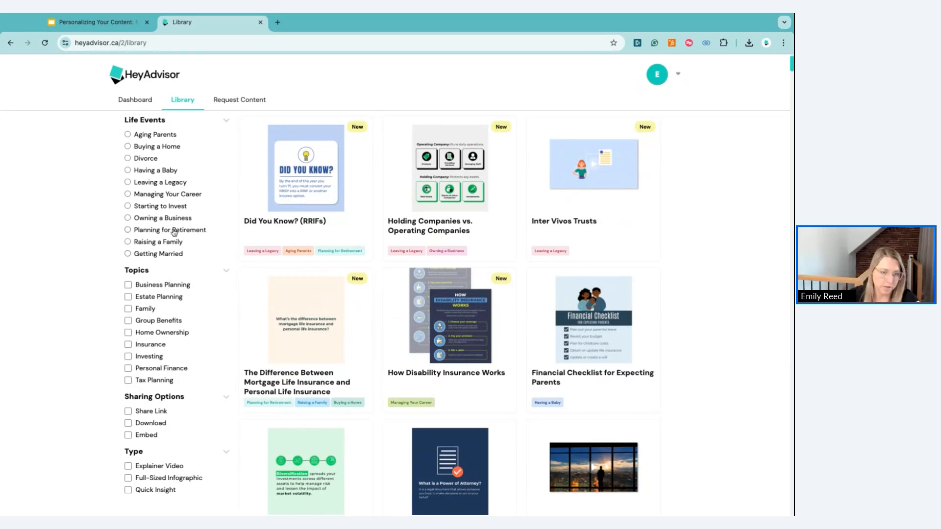
click(151, 492)
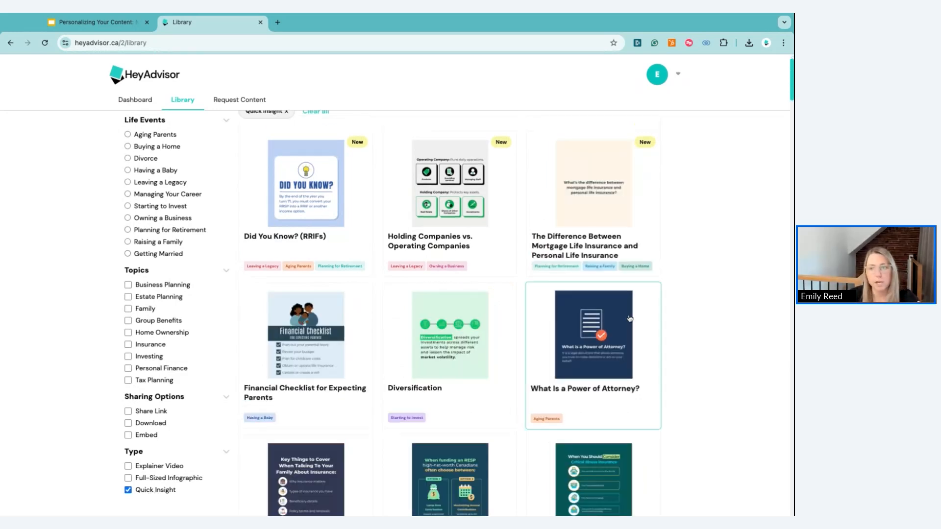
scroll(668, 348, down, 2)
scroll(668, 348, down, 20)
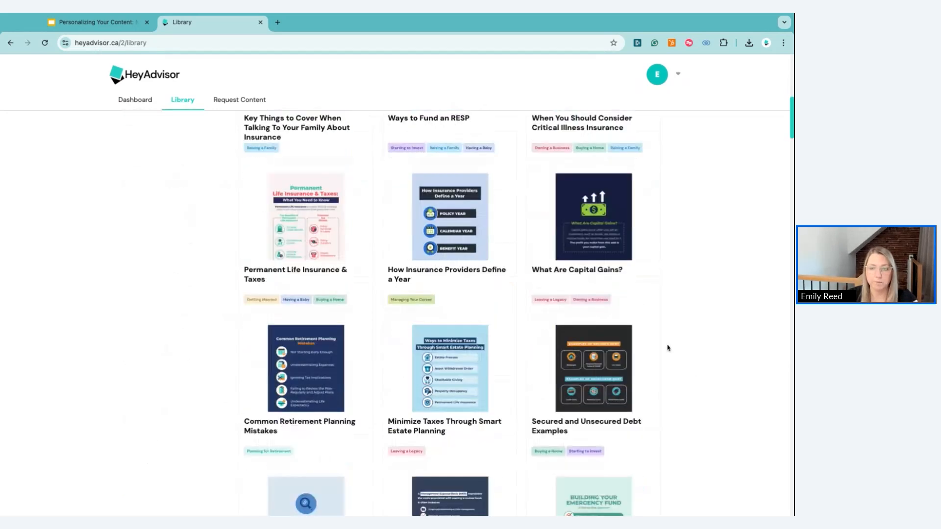
scroll(667, 348, down, 6)
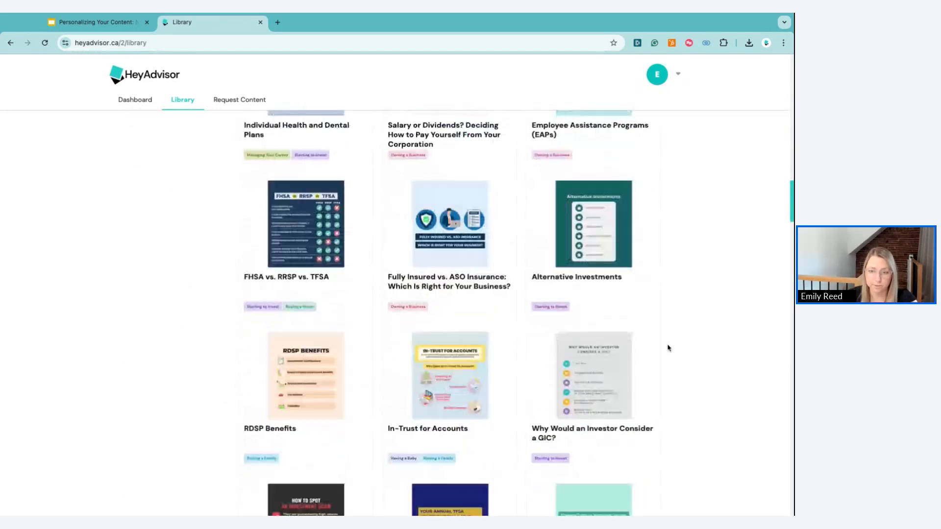
scroll(667, 348, up, 10)
scroll(667, 348, up, 12)
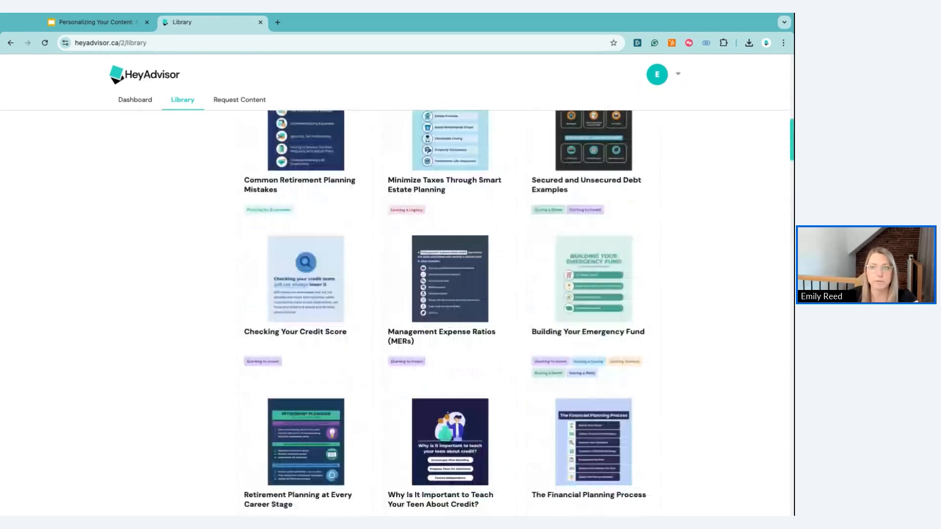
scroll(668, 348, up, 6)
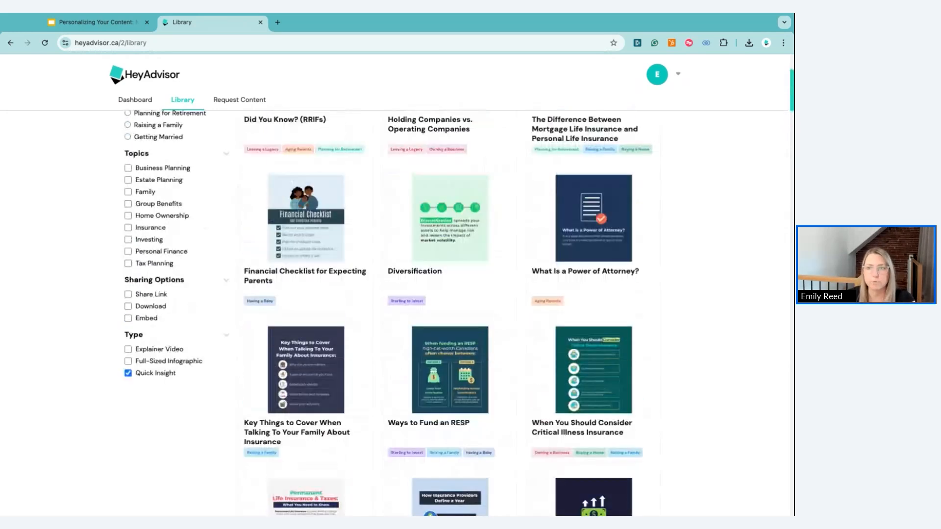
scroll(668, 348, down, 7)
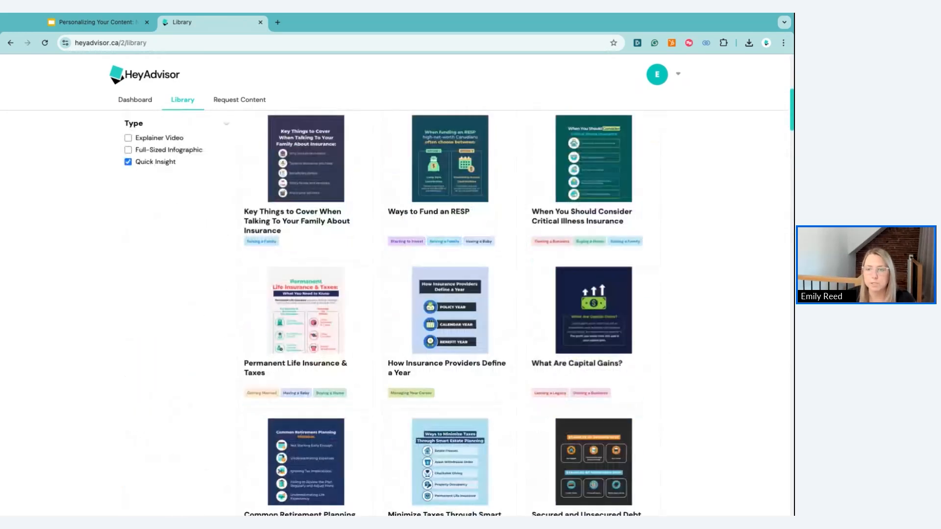
click(638, 340)
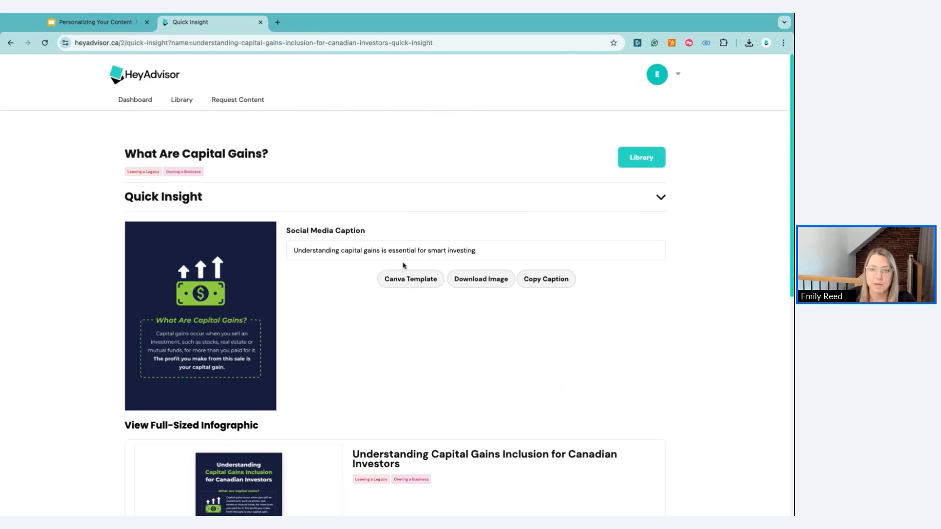
Create an editable Canva copy of the Capital Gains post's Canva template
click(406, 282)
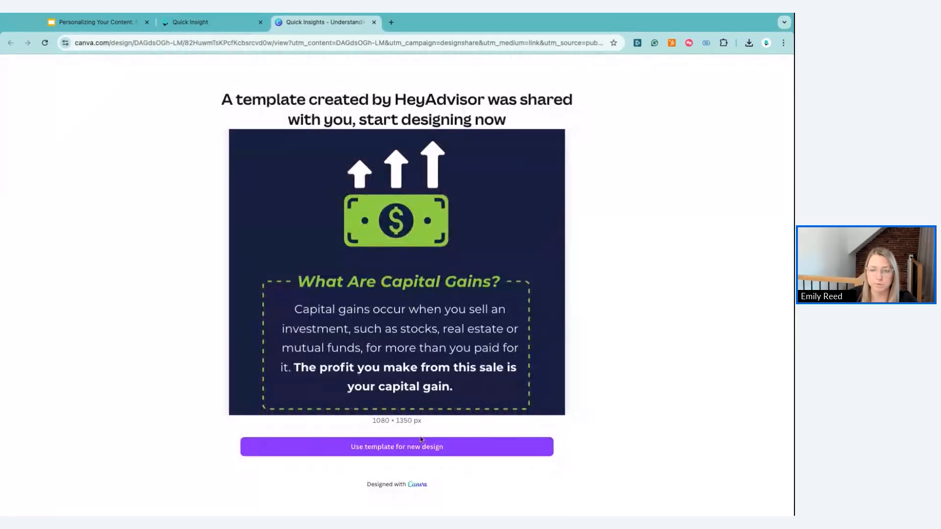
click(420, 447)
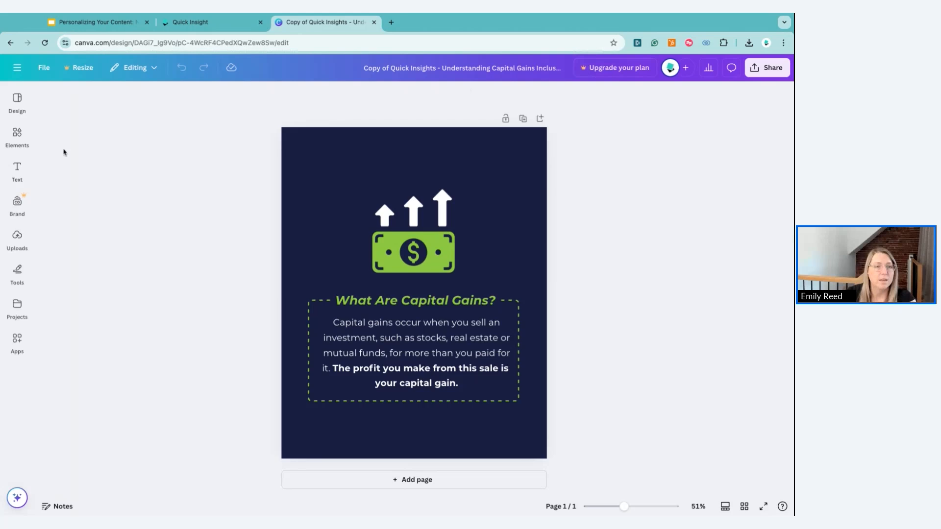
Open the Brand Kit's Colors palette (light blue, white, black) for editing
click(19, 214)
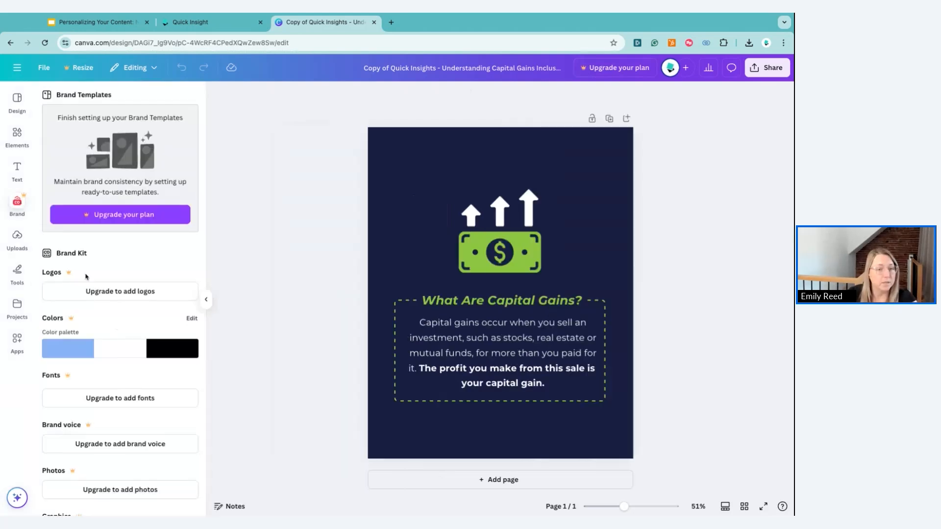
scroll(93, 296, down, 1)
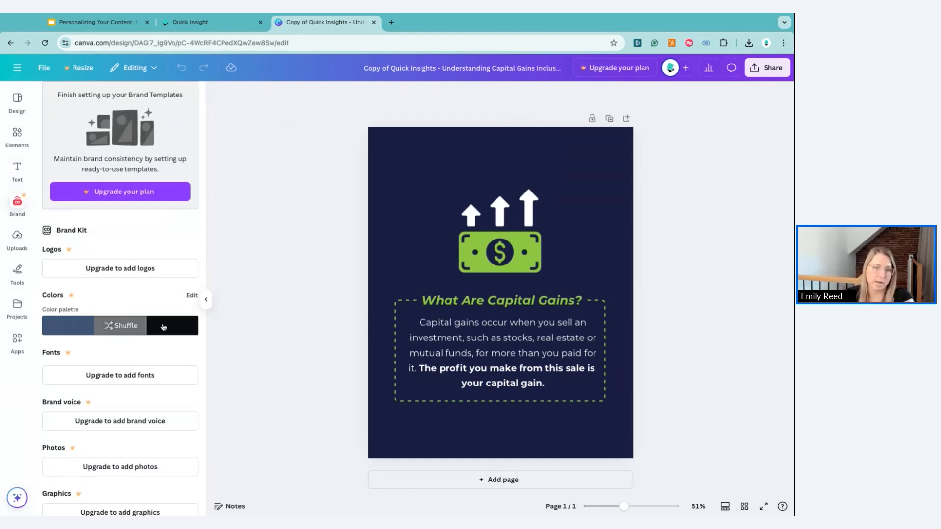
click(192, 297)
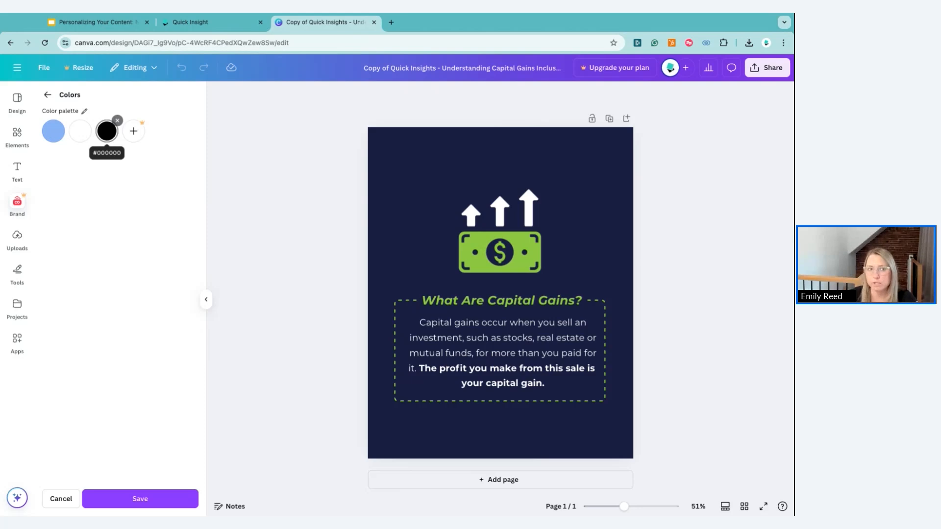
Confirm the black swatch is #000000 and save the light blue, white and black palette
click(107, 131)
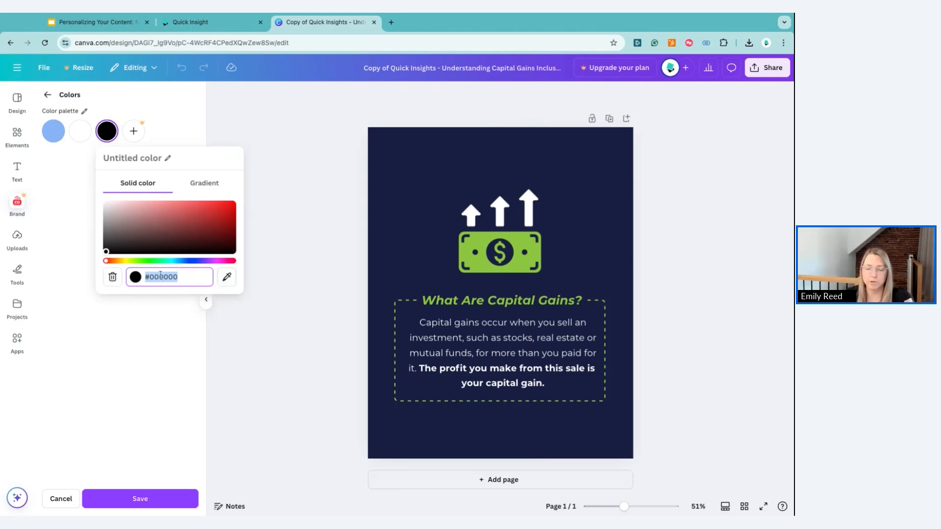
click(77, 196)
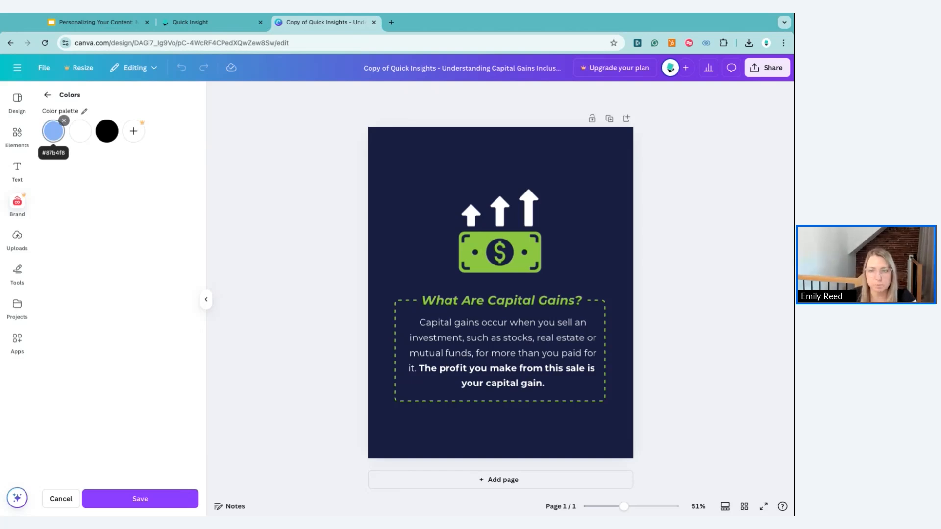
click(159, 501)
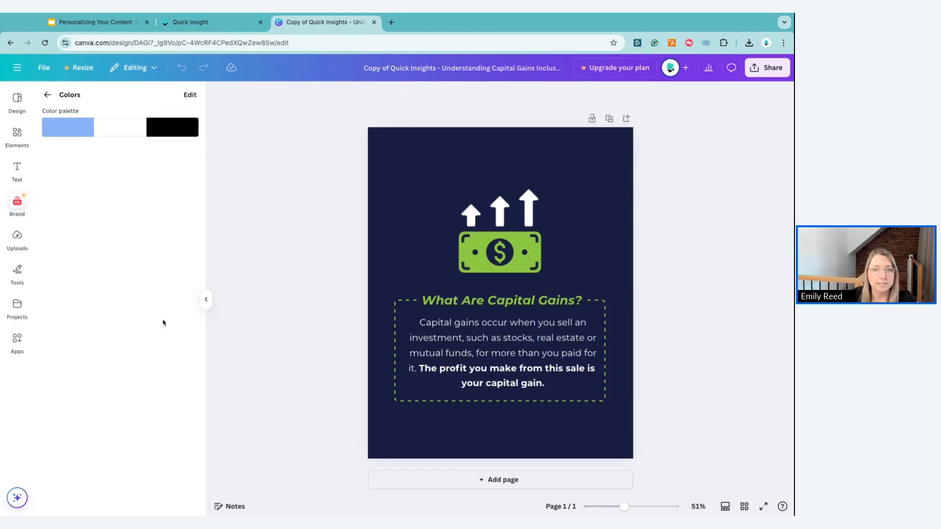
Shuffle the brand colours onto the design until it has a white background and light blue banknote
click(117, 128)
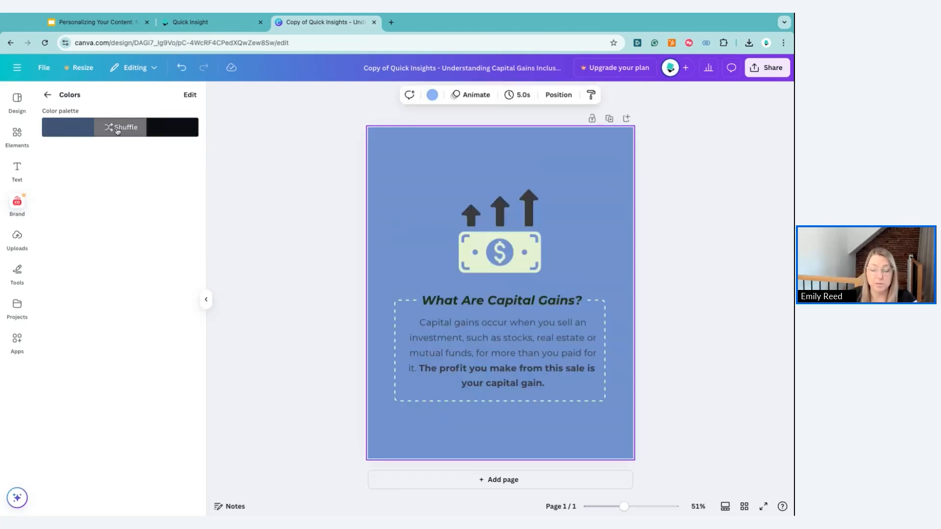
click(118, 128)
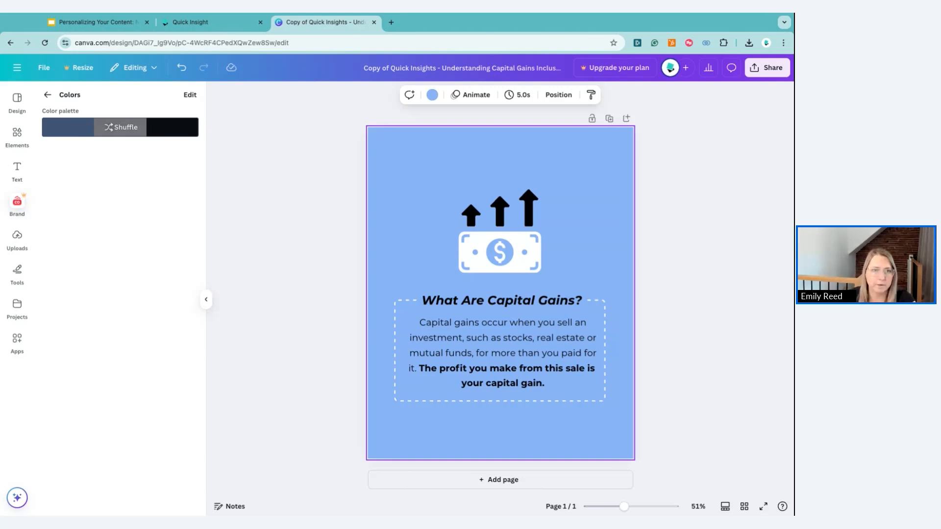
click(121, 128)
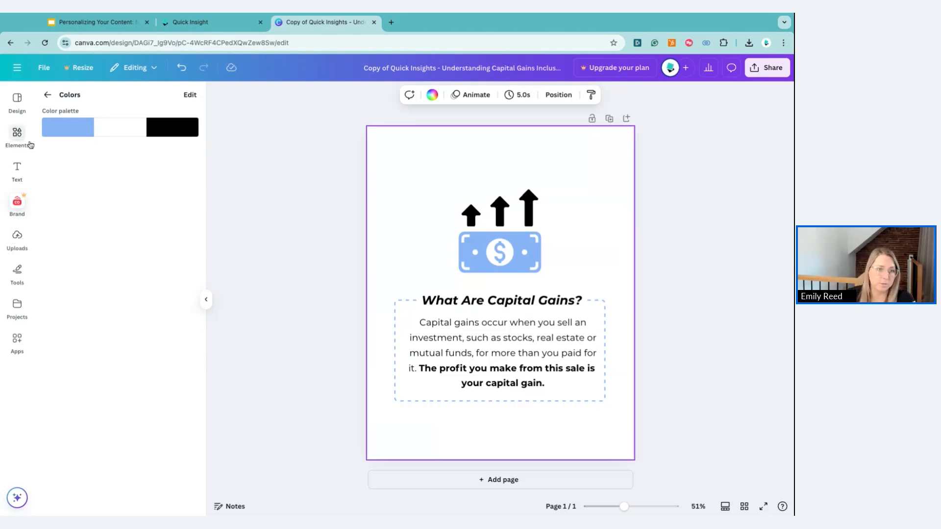
Add the 'YOUR LOGO HERE' image from Uploads and place it below the text box
click(23, 240)
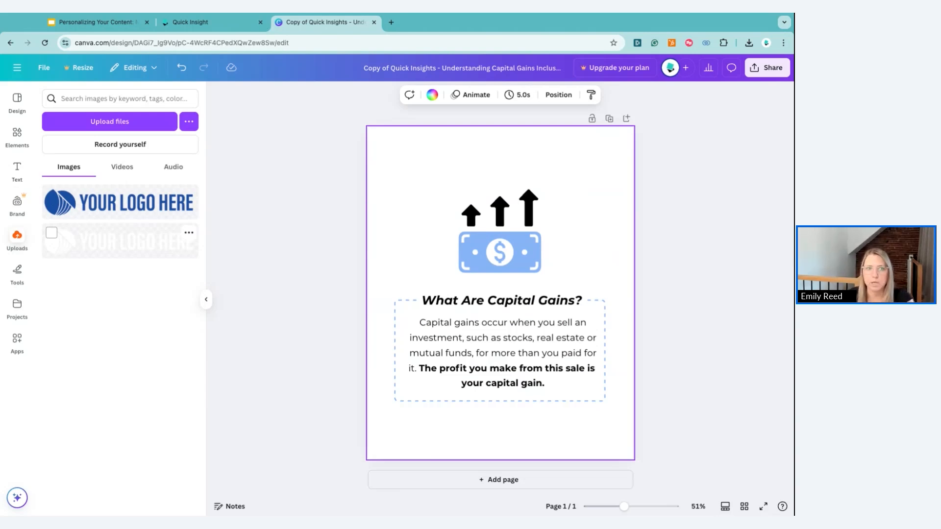
click(123, 212)
drag(572, 288, 514, 443)
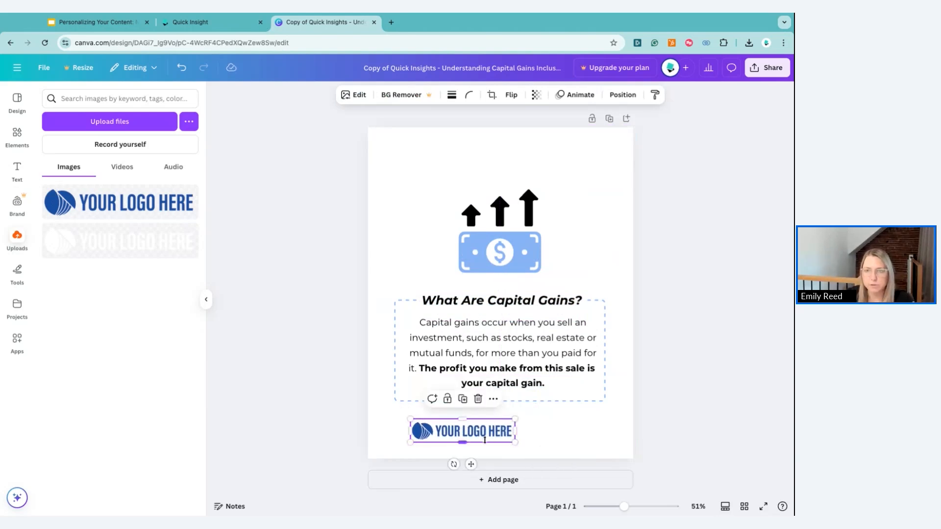
Centre the logo horizontally with Align to page, then deselect it
click(621, 99)
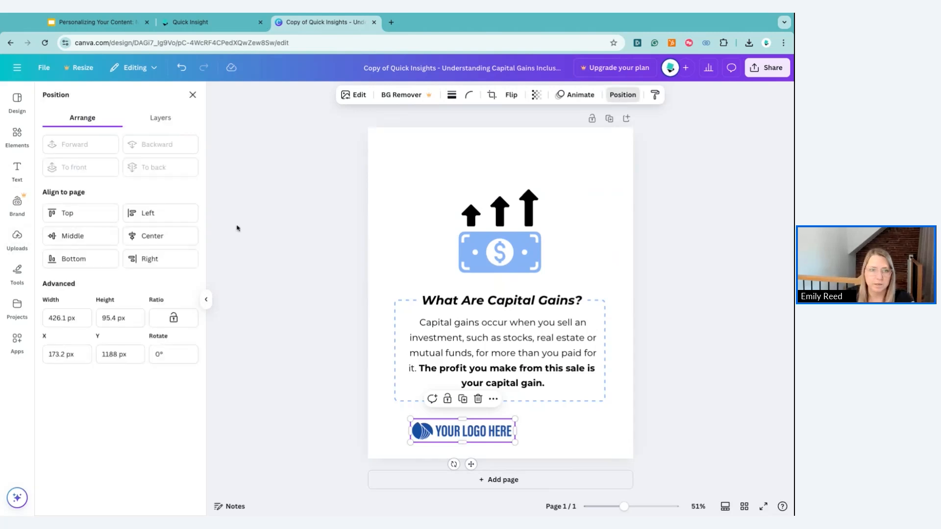
click(183, 236)
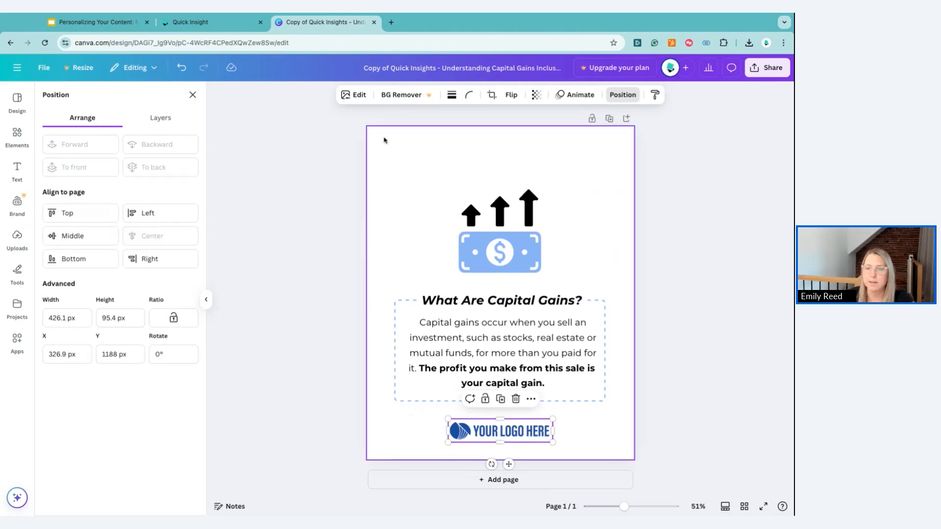
click(690, 248)
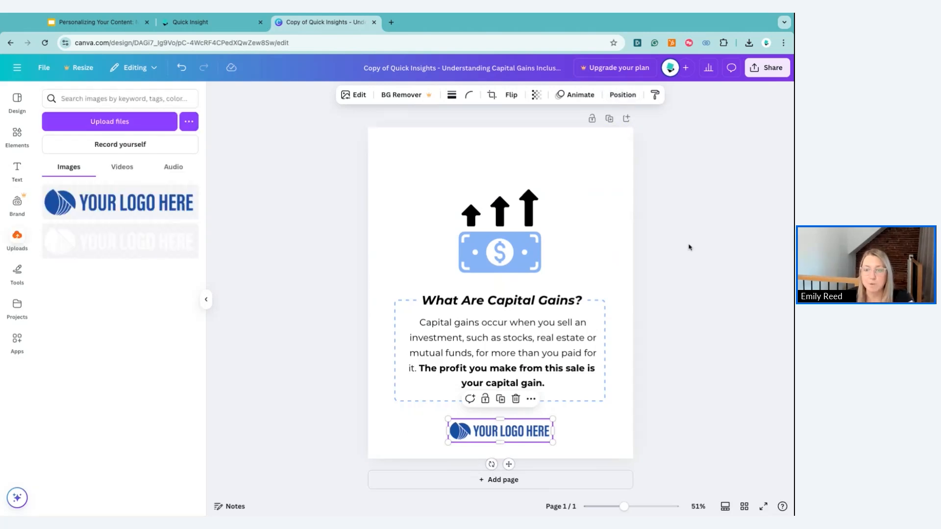
click(689, 248)
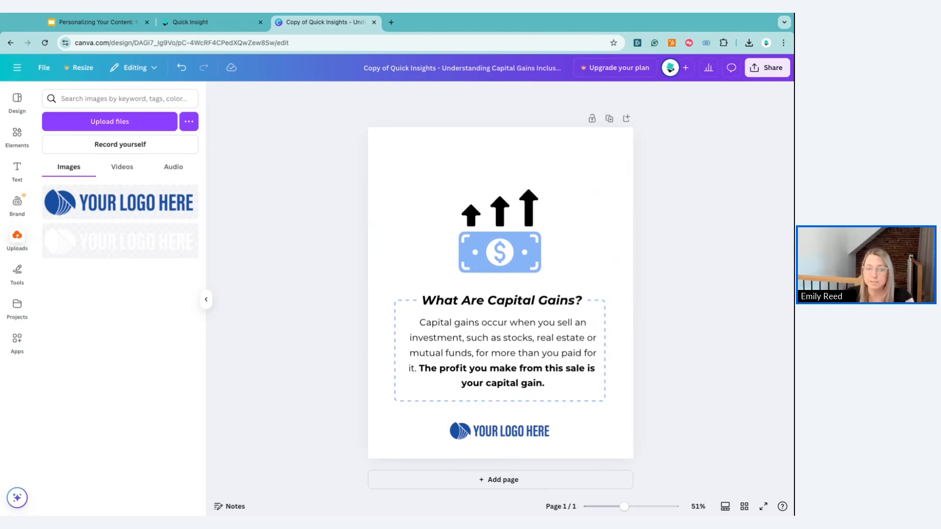
Download the design as a 1080 × 1350 px PNG image
click(772, 71)
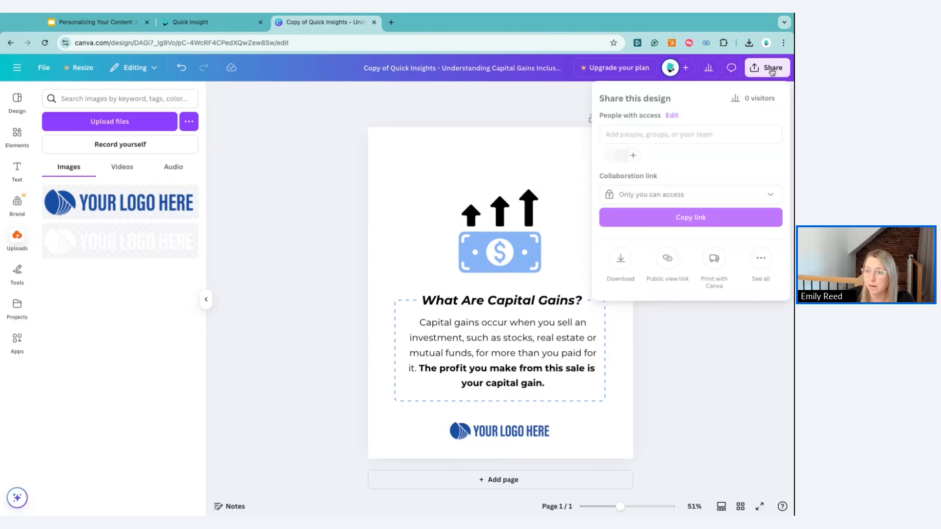
click(624, 262)
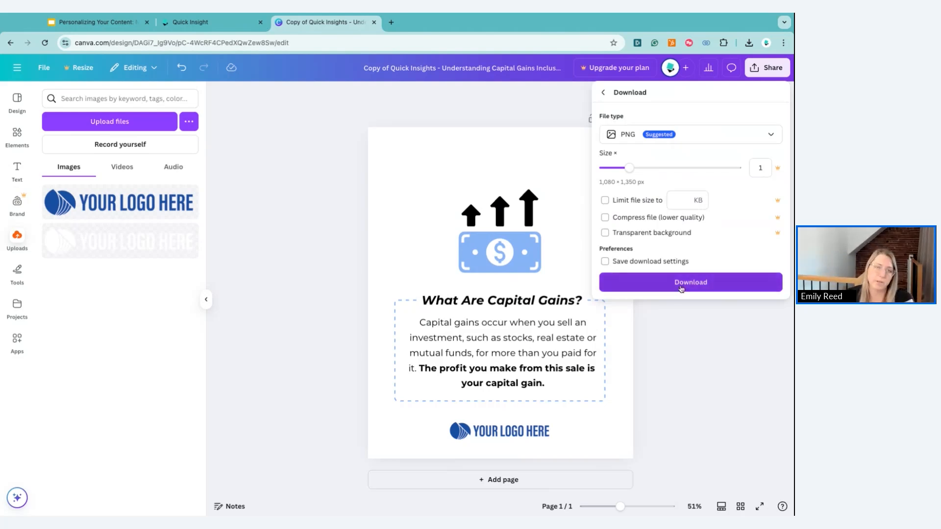
click(329, 282)
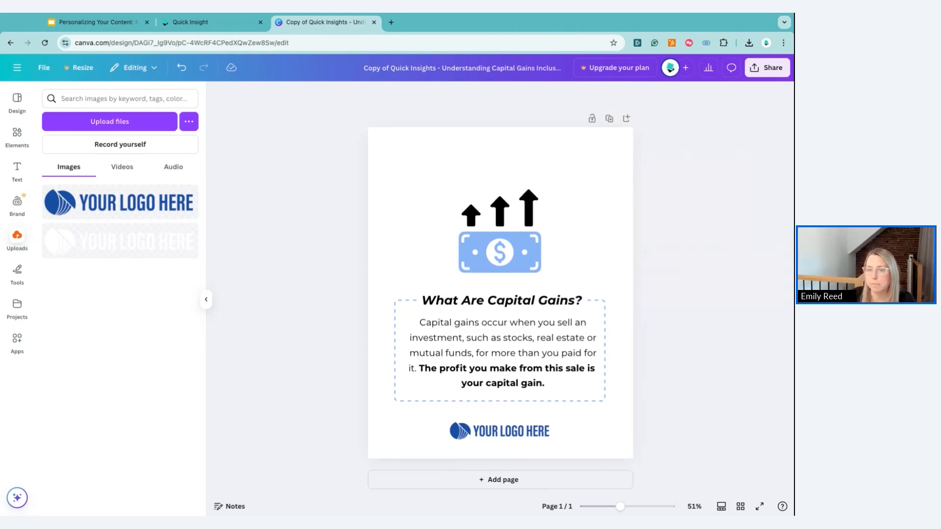
click(419, 162)
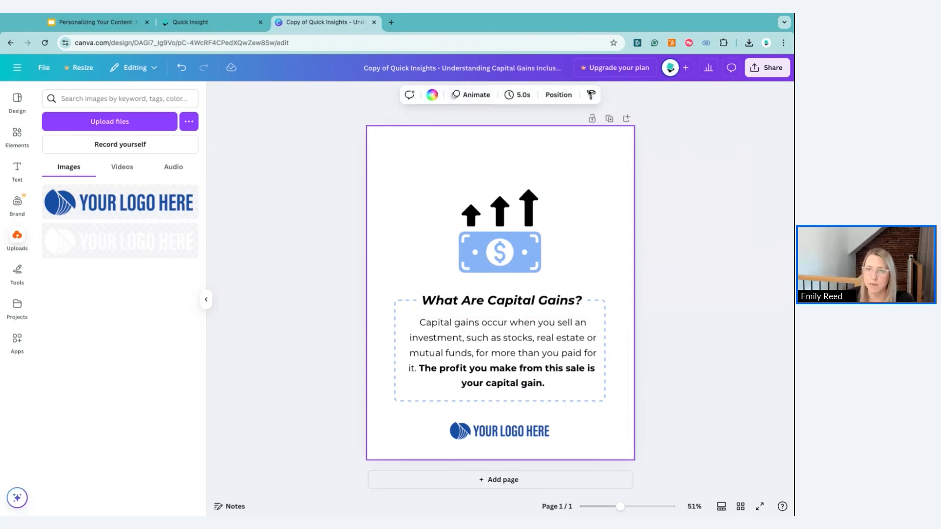
Change the page background to the black Document colors swatch
click(432, 96)
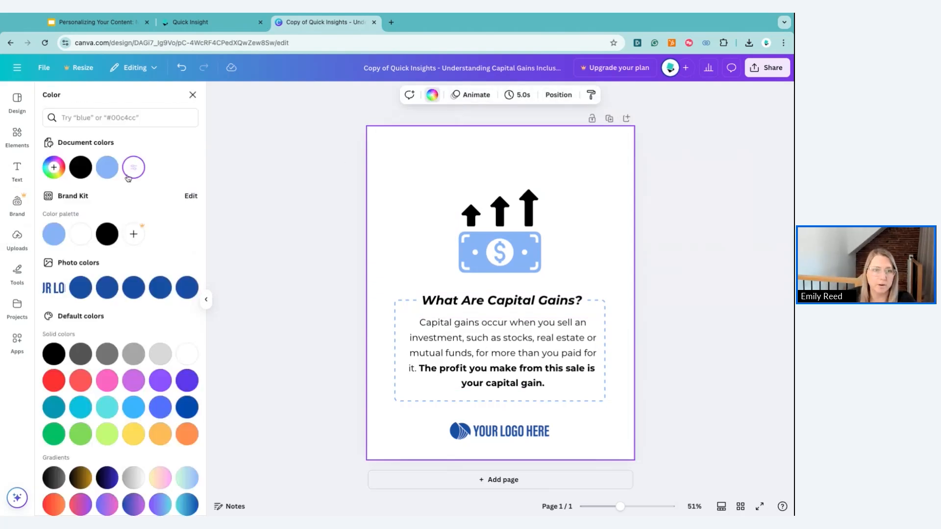
click(80, 168)
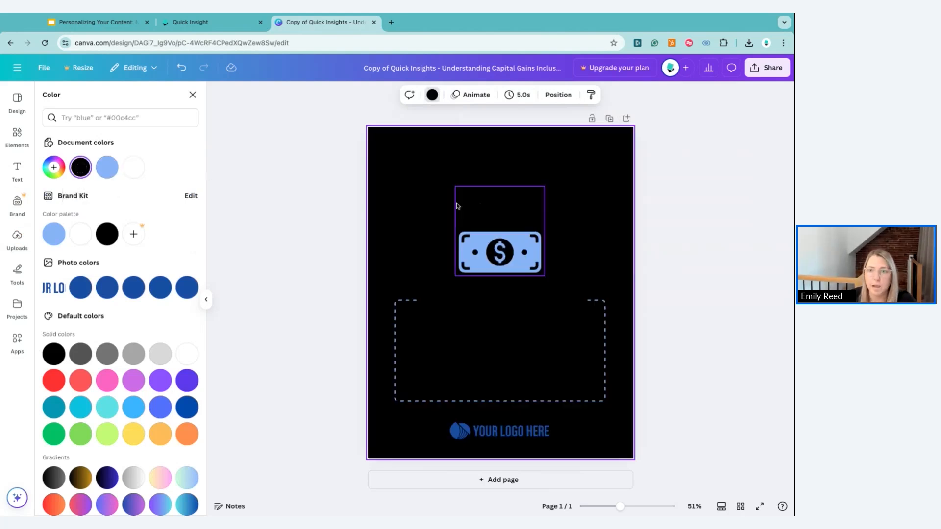
Make the money icon's arrows white and change every light blue element to lime green
click(482, 208)
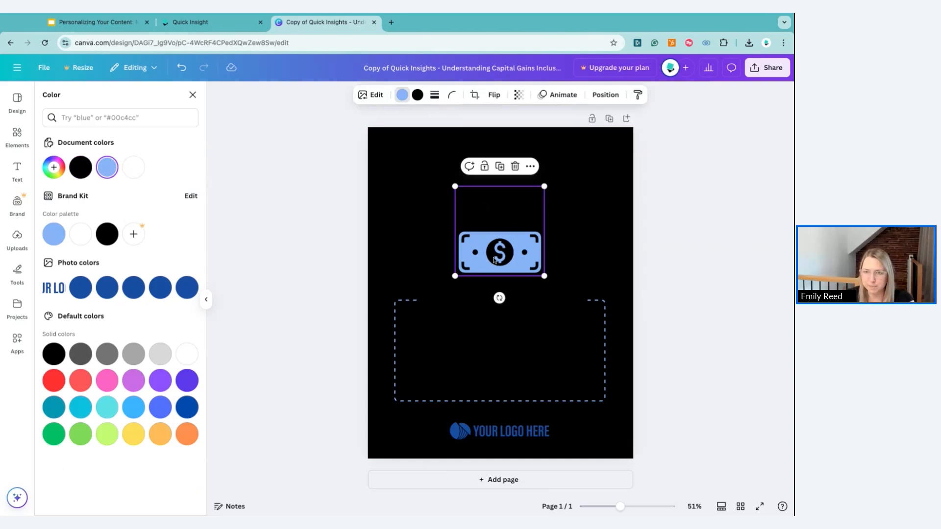
click(417, 95)
click(133, 167)
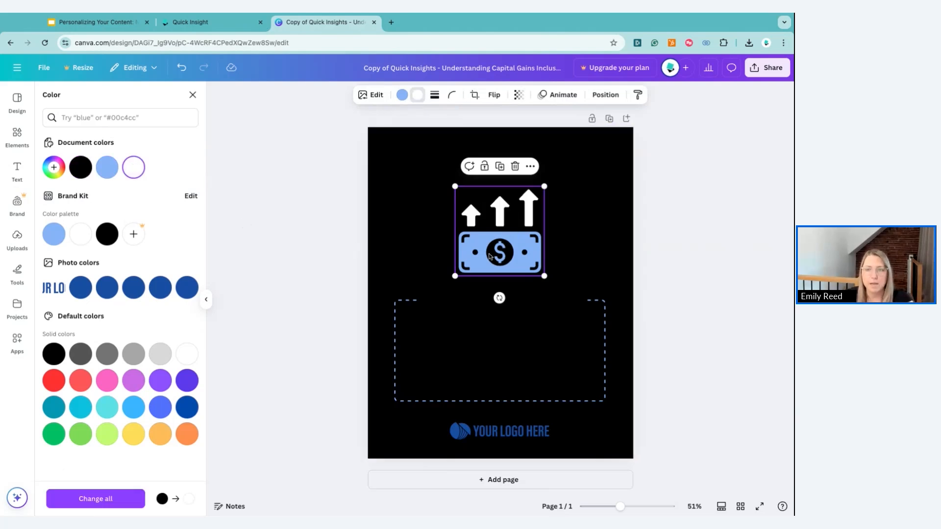
click(402, 96)
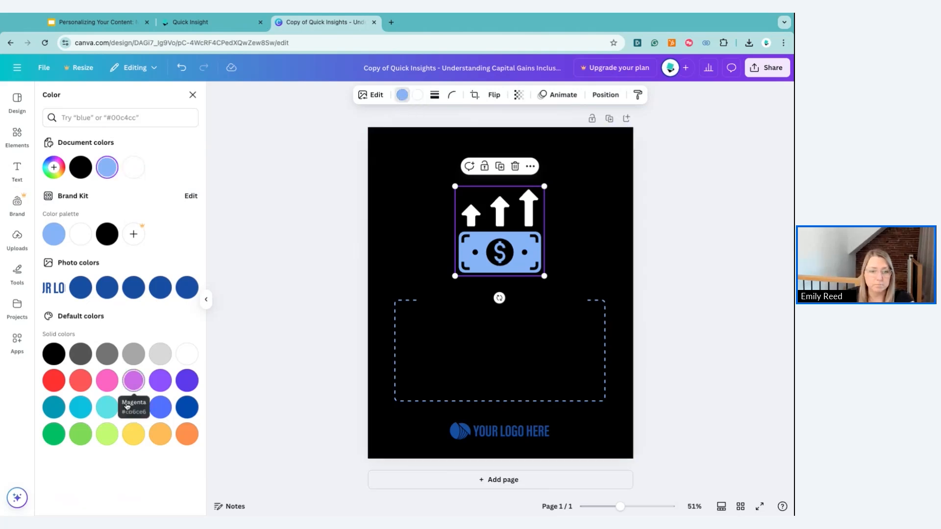
click(107, 434)
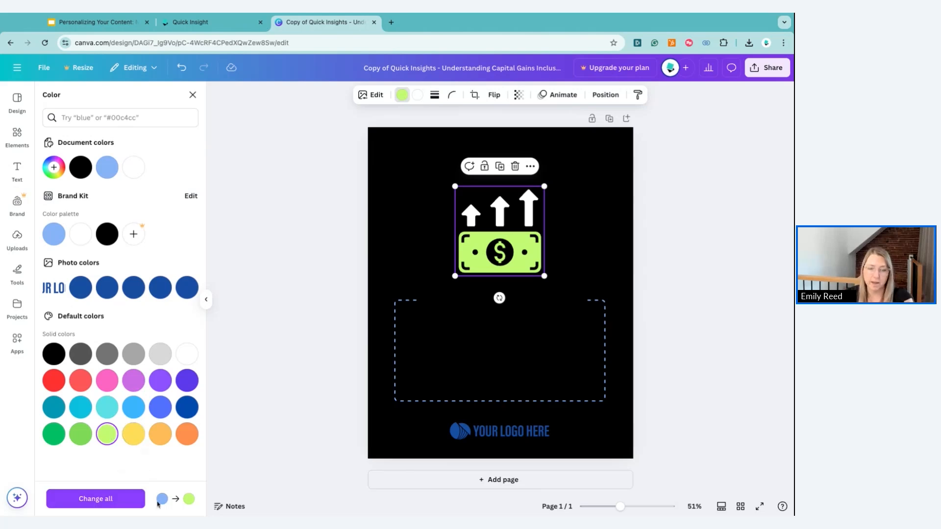
click(116, 507)
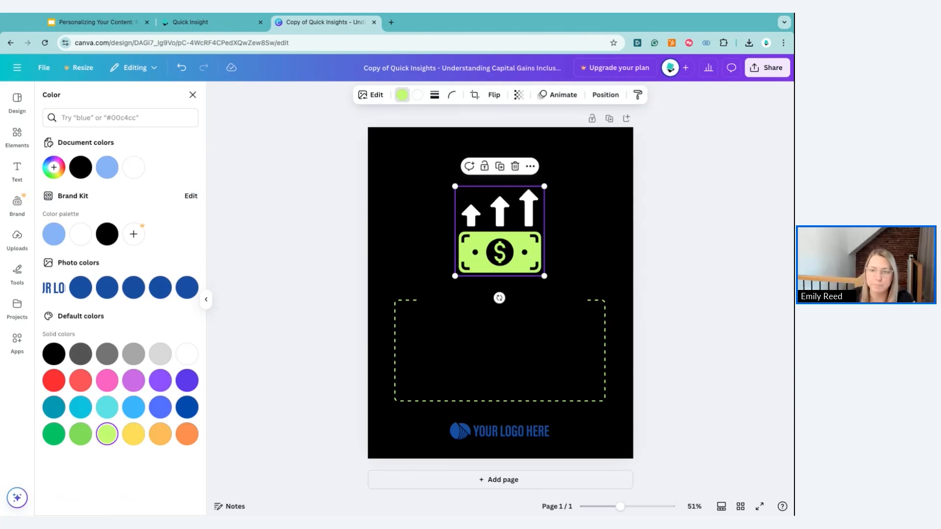
Make the body text white and apply the white colour to all matching text
click(452, 360)
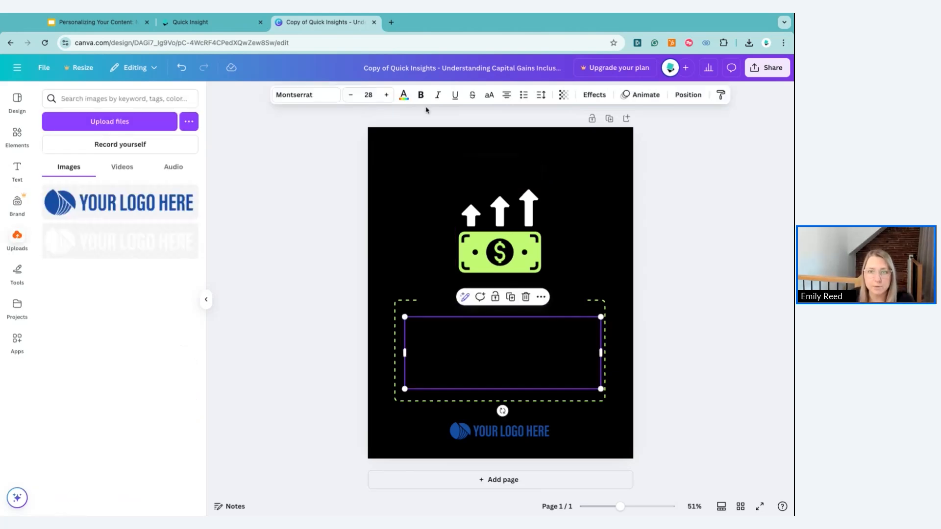
click(403, 95)
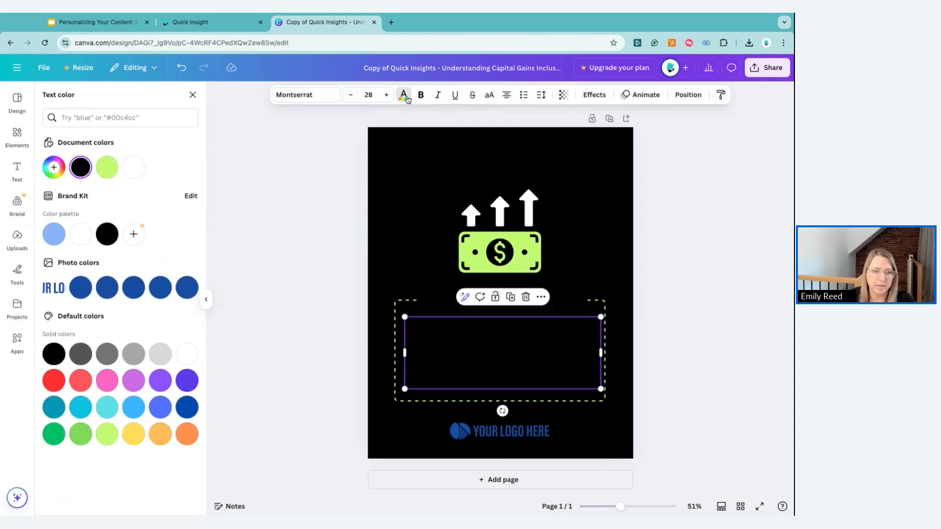
click(189, 360)
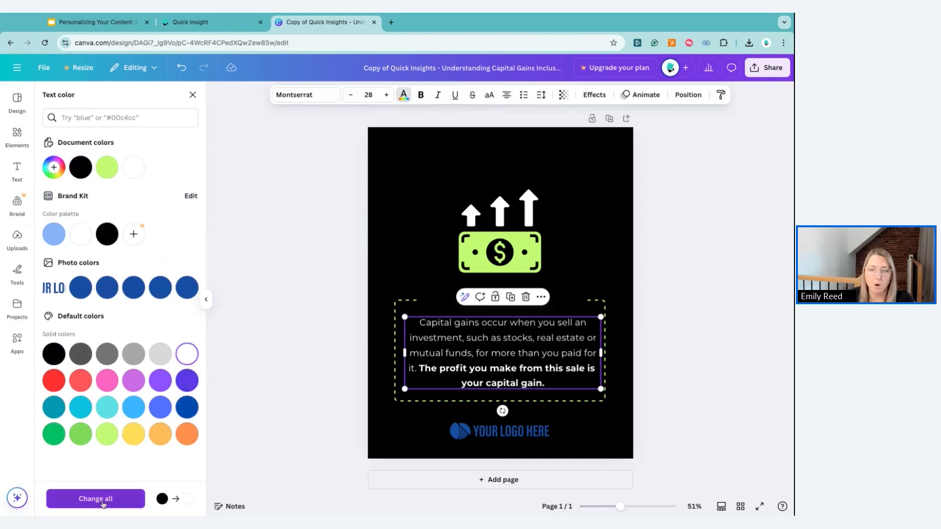
click(102, 503)
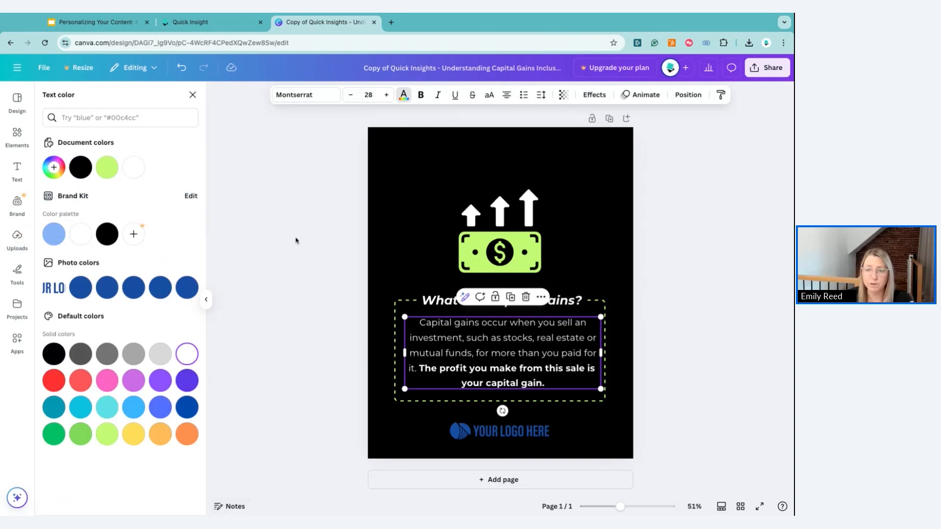
Change the font to Canva Sans and apply it across the whole design
click(314, 100)
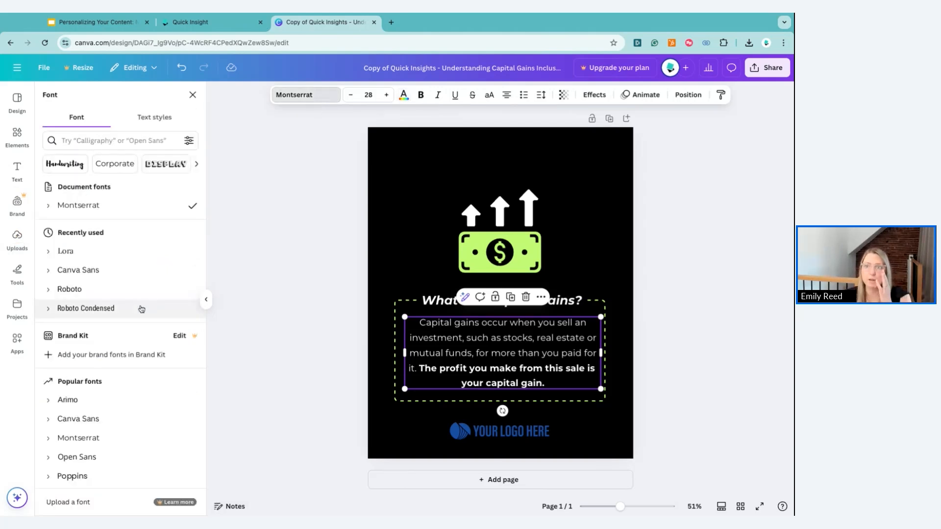
click(135, 259)
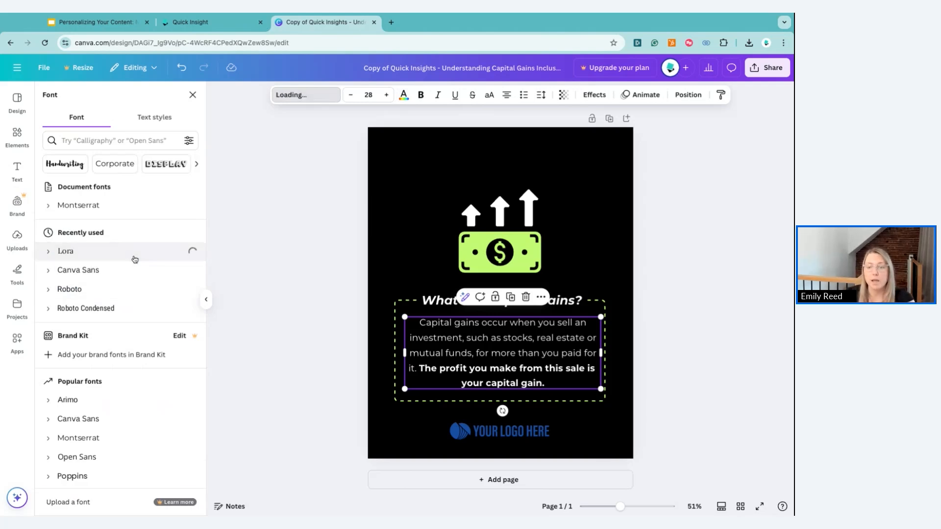
click(122, 417)
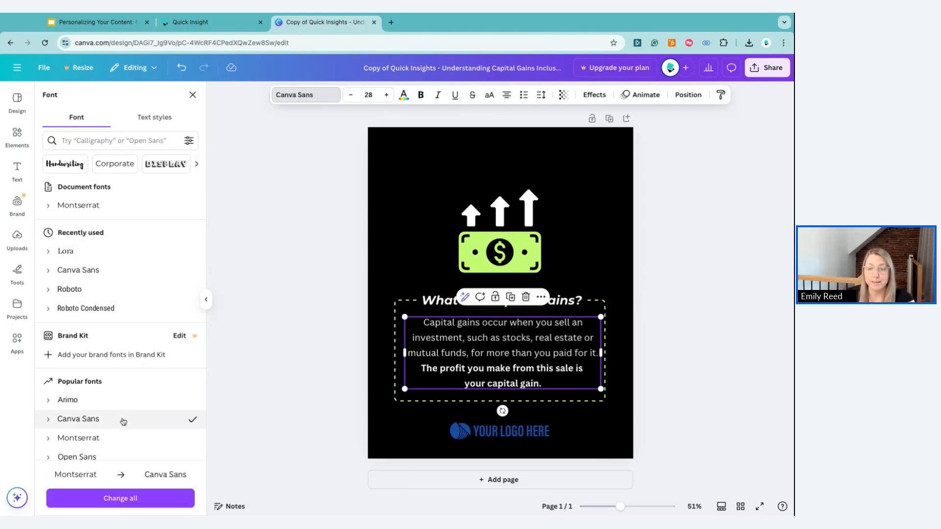
click(125, 499)
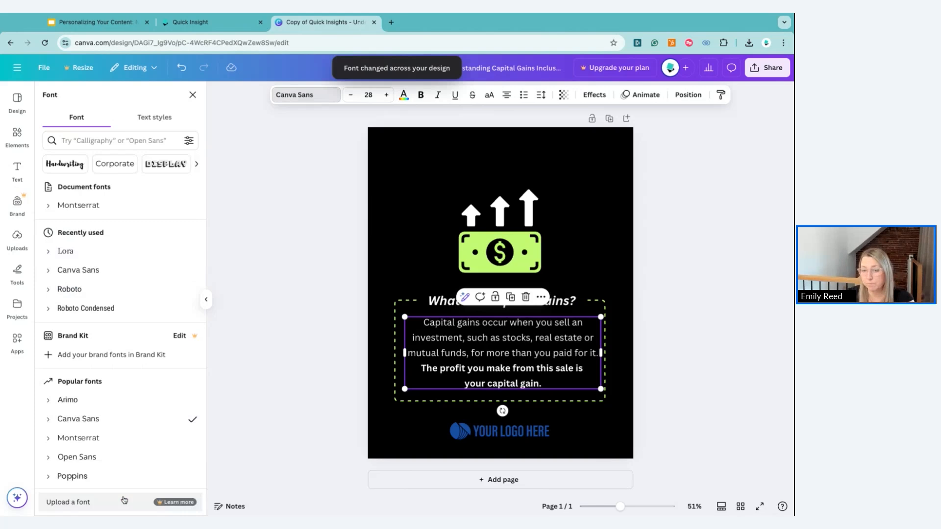
Replace the blue bottom logo with the white 'YOUR LOGO HERE' logo from Uploads
click(374, 250)
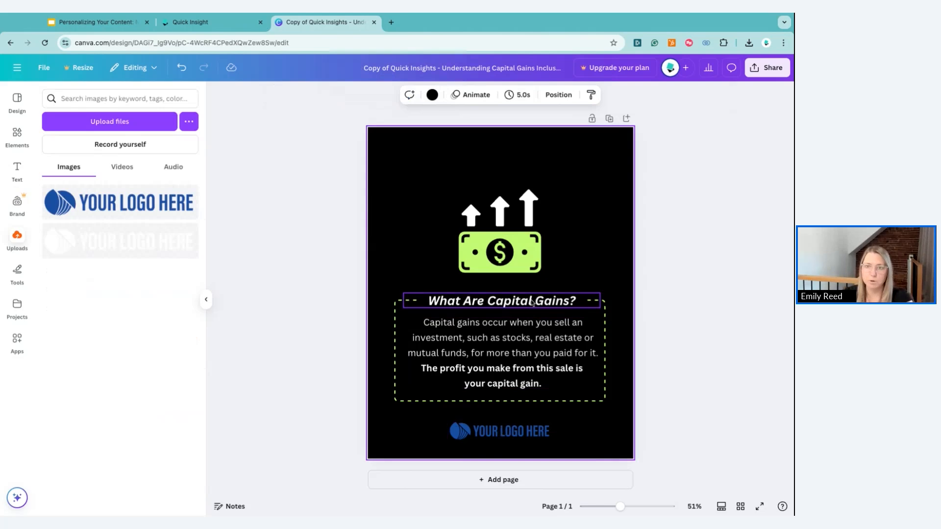
mouse_move(126, 244)
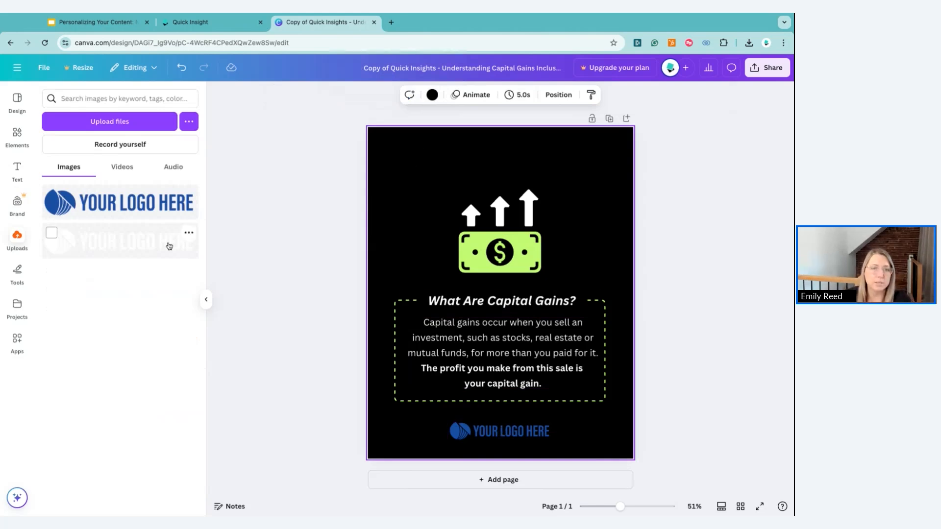
mouse_move(126, 243)
mouse_down()
mouse_move(229, 285)
mouse_move(311, 343)
mouse_move(500, 432)
mouse_up()
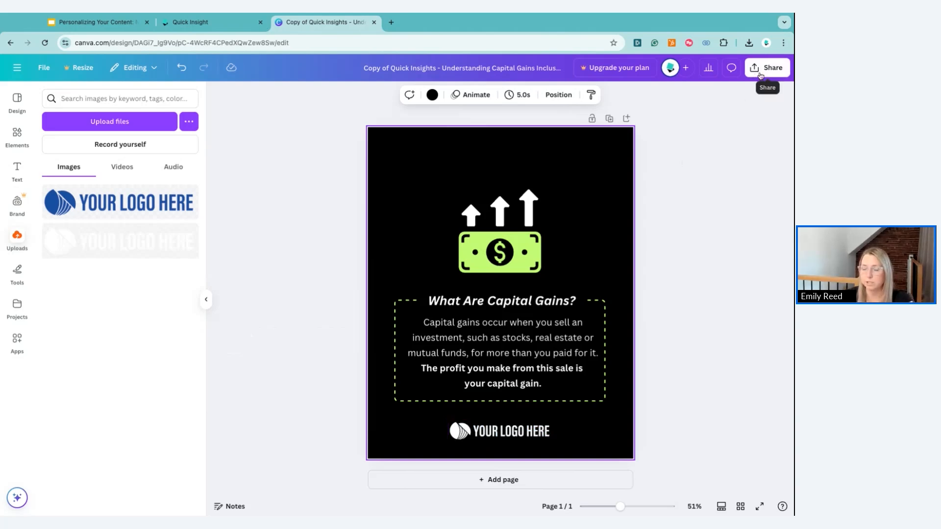
Download the 1,080 × 1,350 px post as a PNG file
click(760, 75)
click(619, 256)
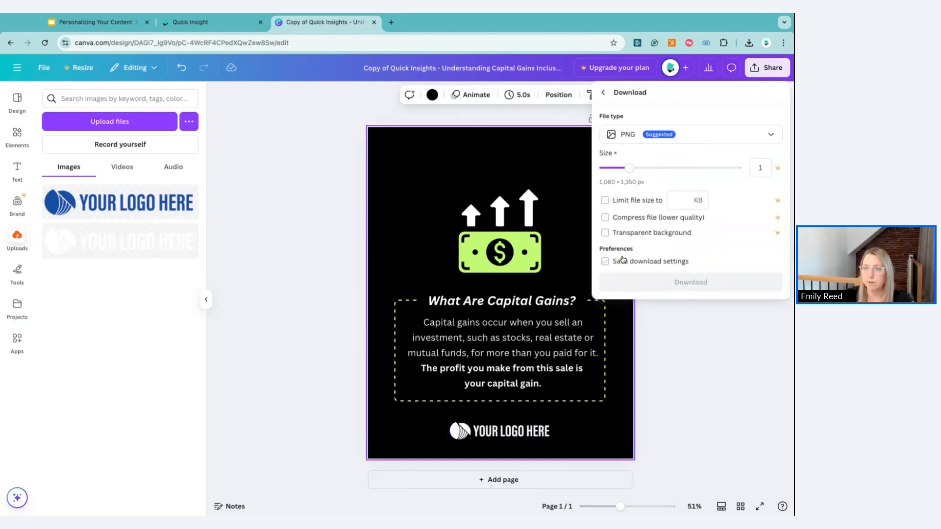
click(333, 269)
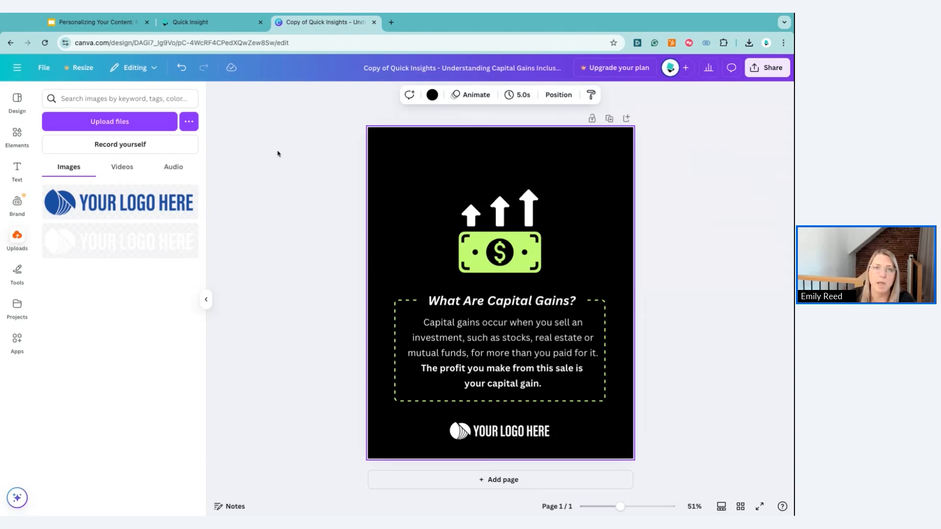
Go back to HeyAdvisor's content library and filter it to Quick Insight items
click(239, 28)
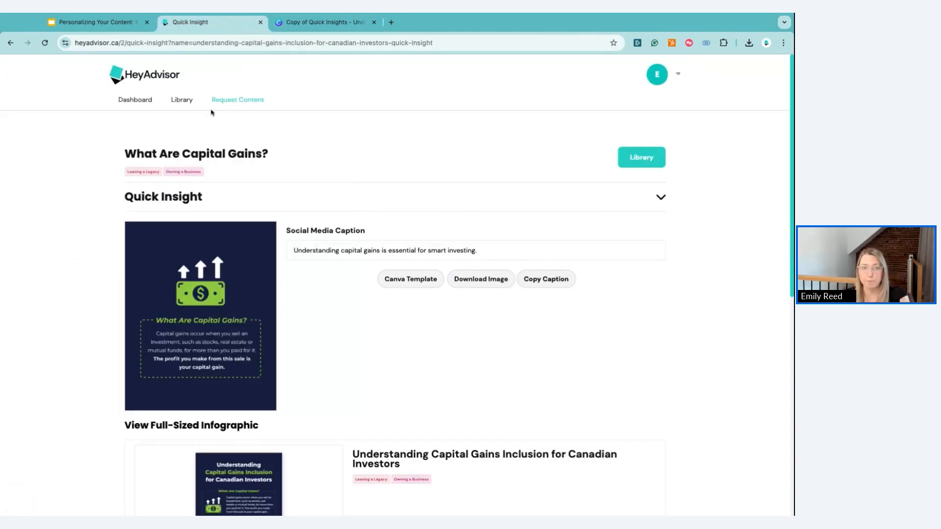
click(188, 102)
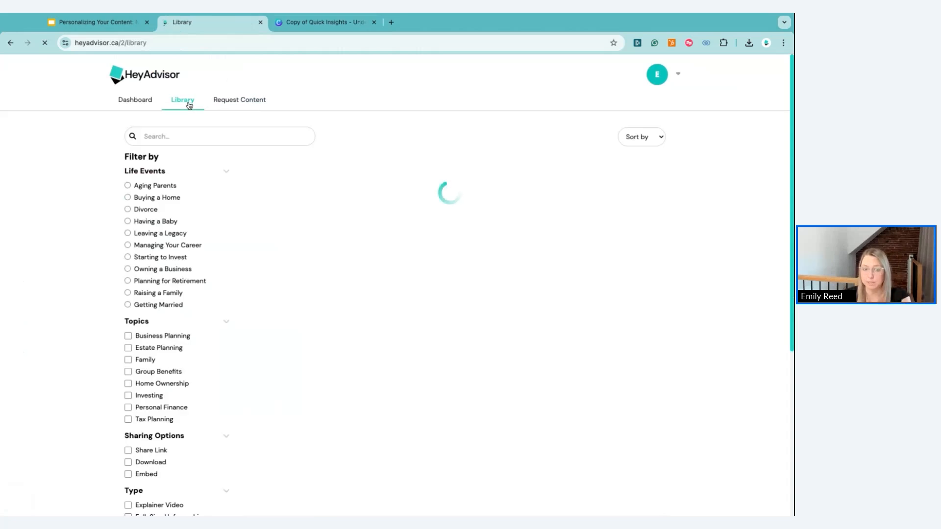
scroll(186, 280, down, 5)
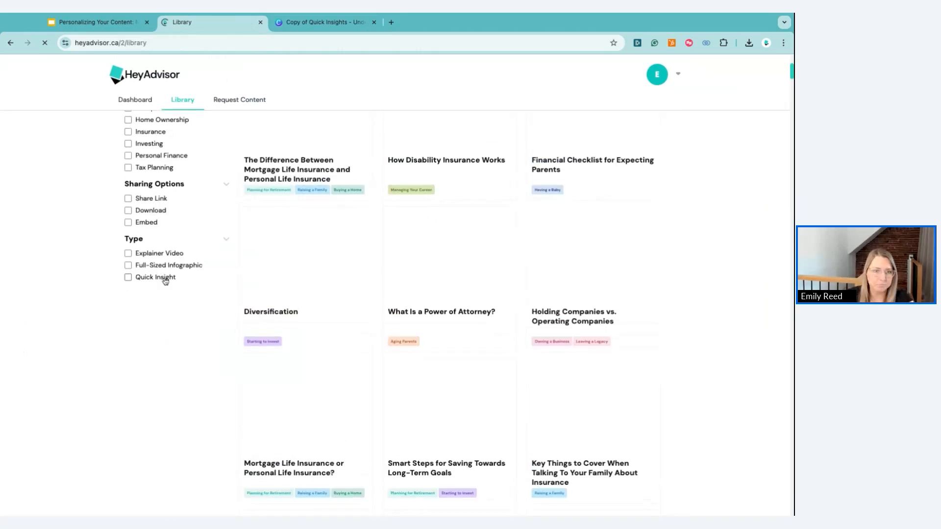
click(159, 278)
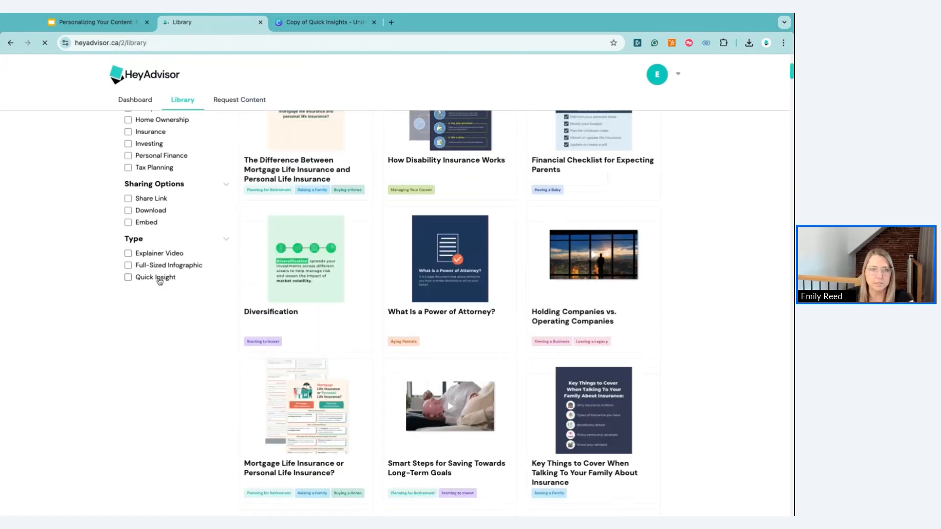
scroll(406, 254, up, 5)
scroll(353, 261, up, 1)
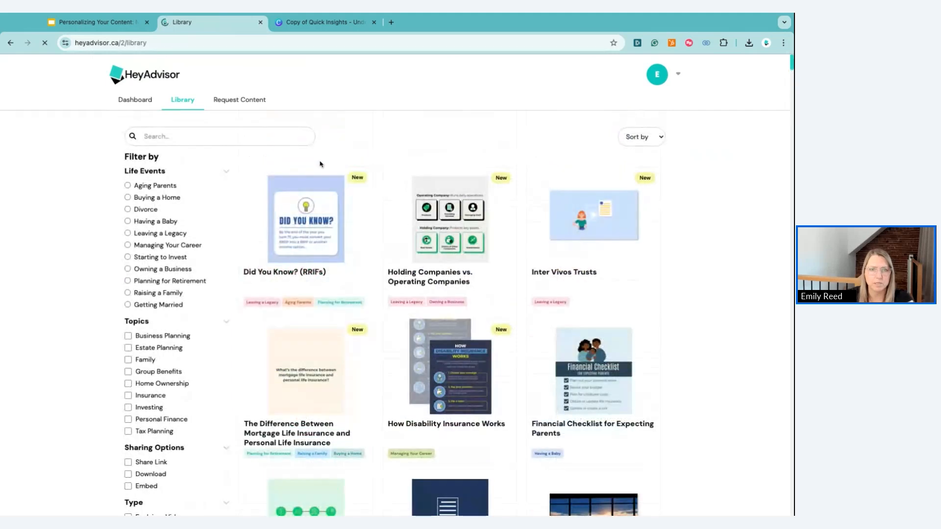
Open the Did You Know? (RRIFs) quick insight and create a new Canva copy of its template
click(305, 229)
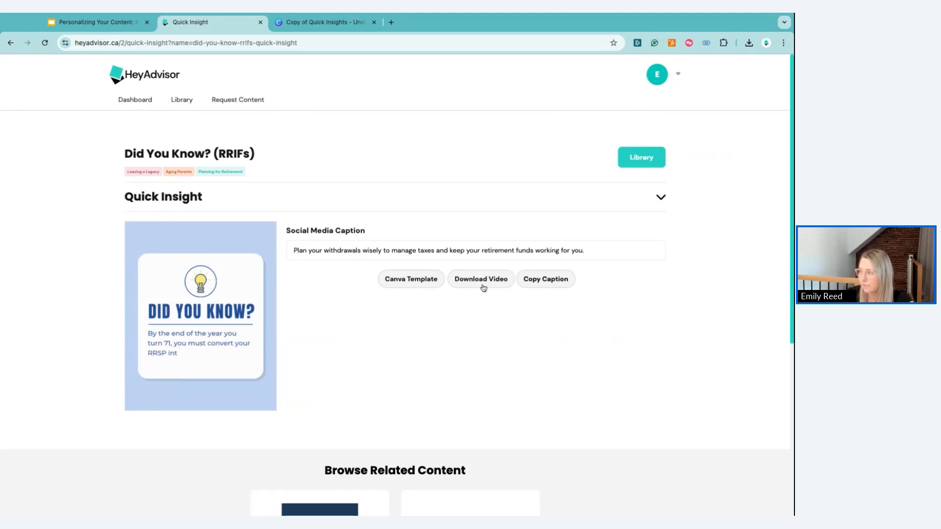
click(401, 285)
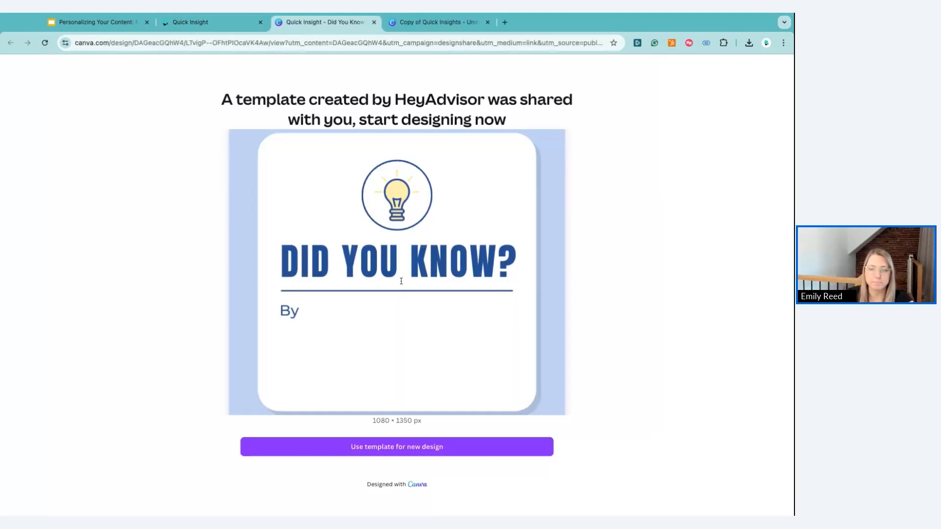
click(399, 451)
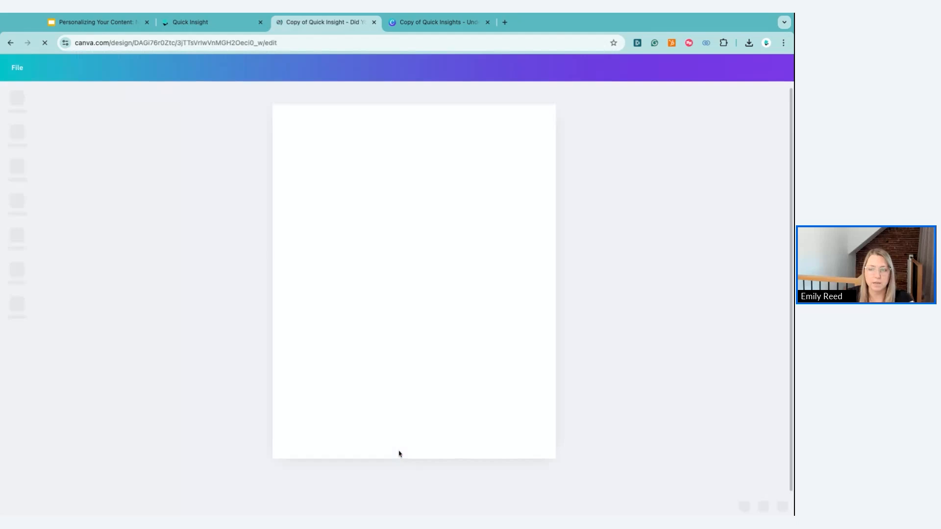